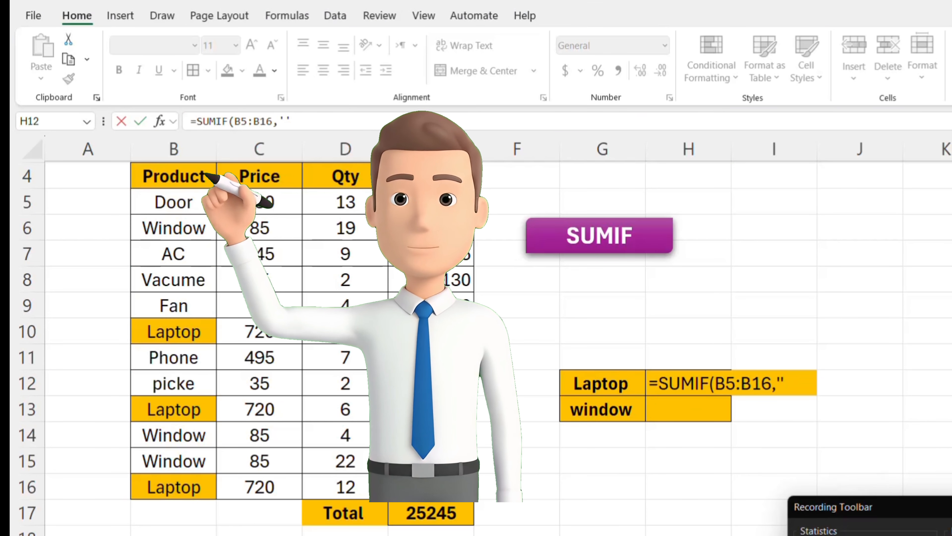
Try to submit the SUMIF formula in H12 with criterion Laptop and sum range E5:E16, and clear the criterion.
text(Laptop",)
key(Return)
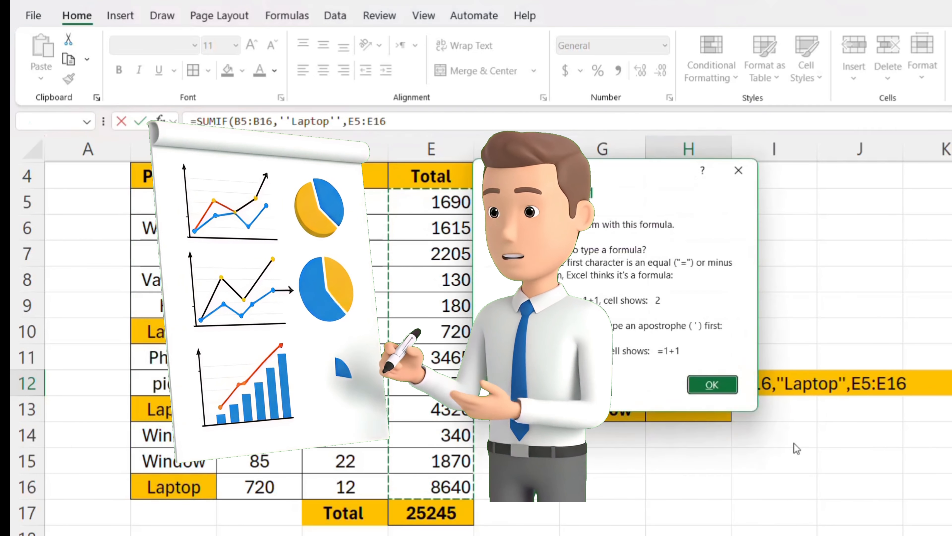
key(Return)
key(BackSpace)
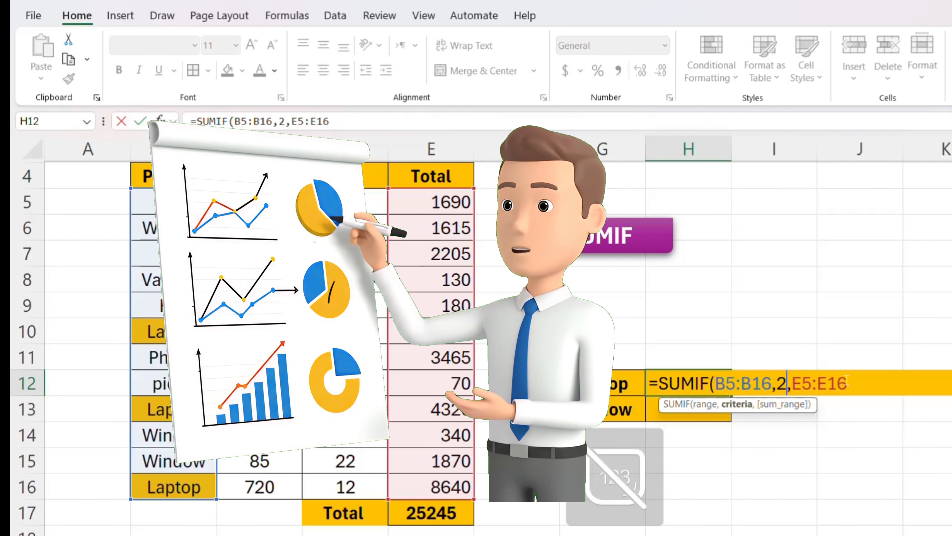
click(156, 331)
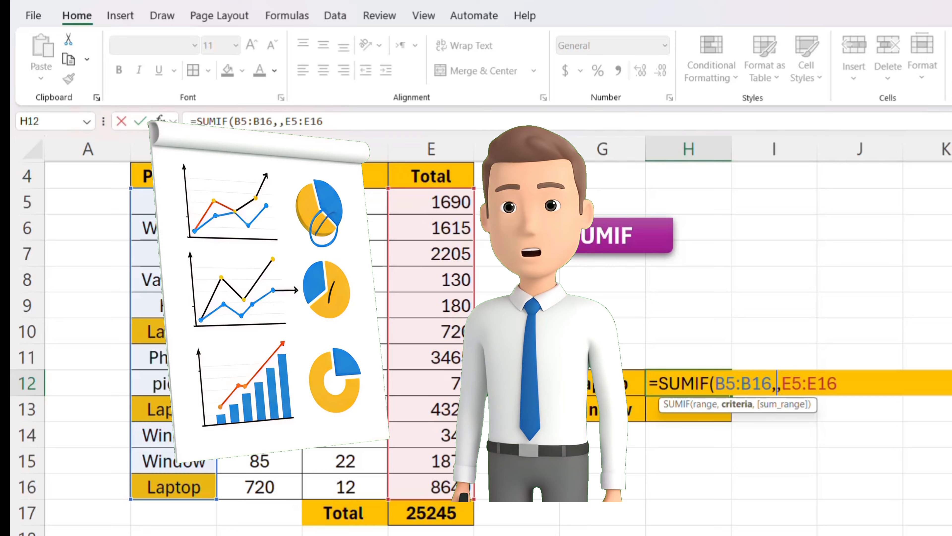
text(?><MNBZ}{POIL:")
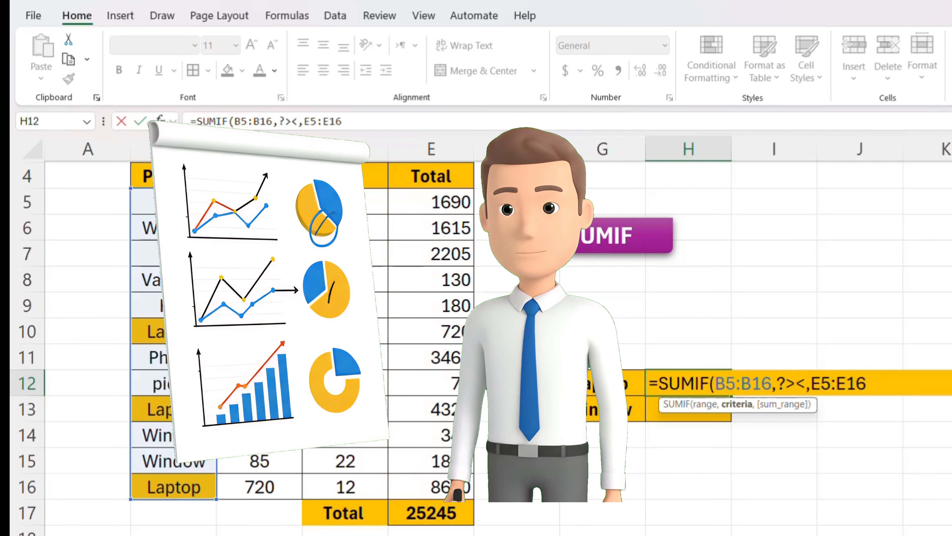
key(BackSpace)
key(BackSpace)
key(BackSpace)
key(BackSpace)
key(BackSpace)
key(BackSpace)
key(BackSpace)
key(BackSpace)
key(BackSpace)
key(BackSpace)
key(BackSpace)
key(BackSpace)
key(BackSpace)
key(BackSpace)
key(BackSpace)
Supply "Laptop" in straight double quotes as the SUMIF criterion in H12 and commit the formula.
text("Laptop")
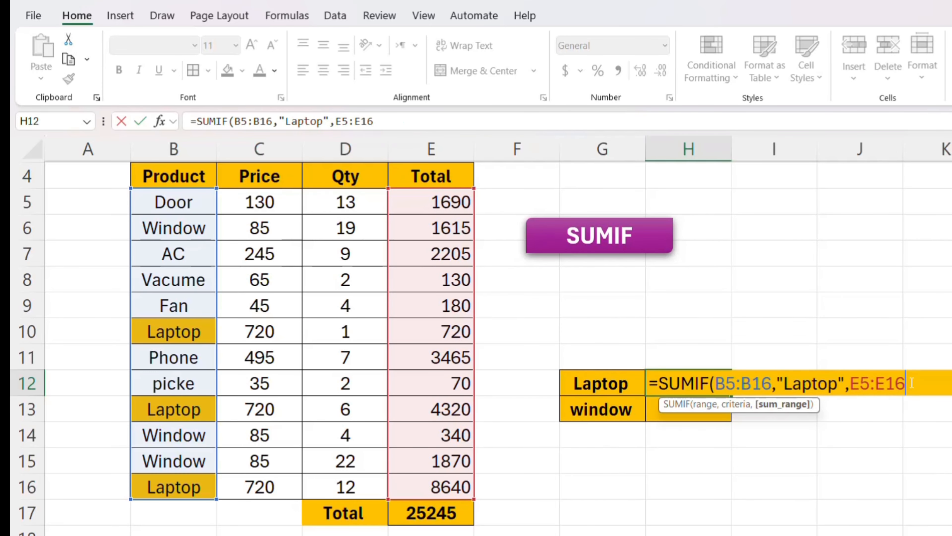
key(Return)
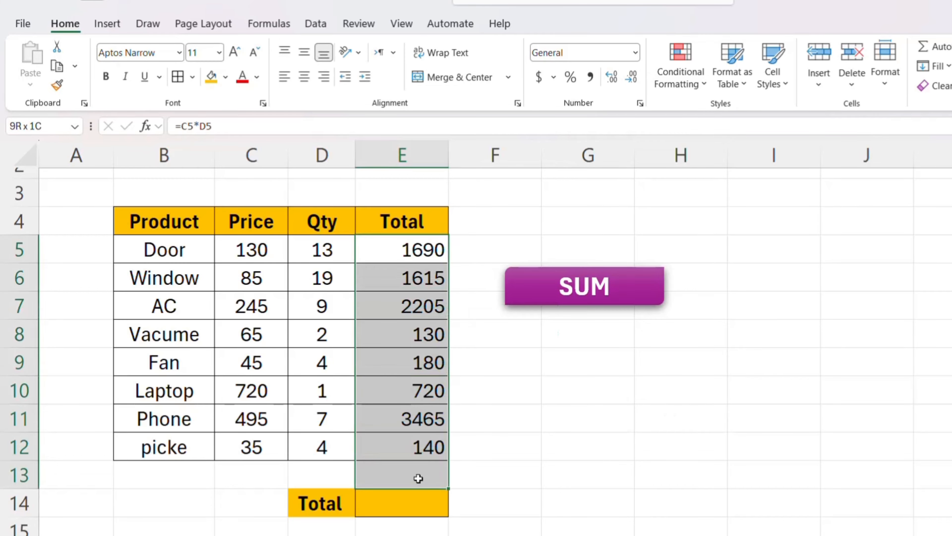
drag(419, 479, 417, 447)
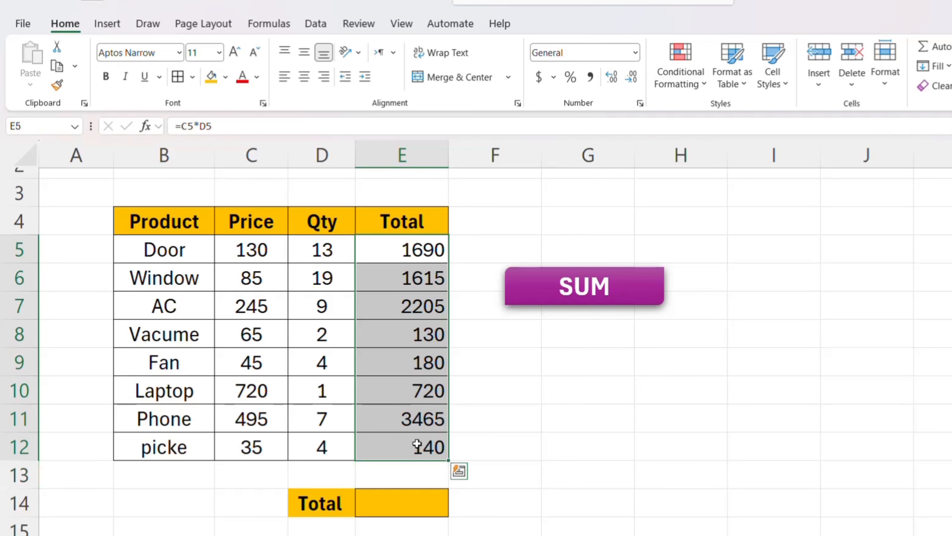
click(516, 449)
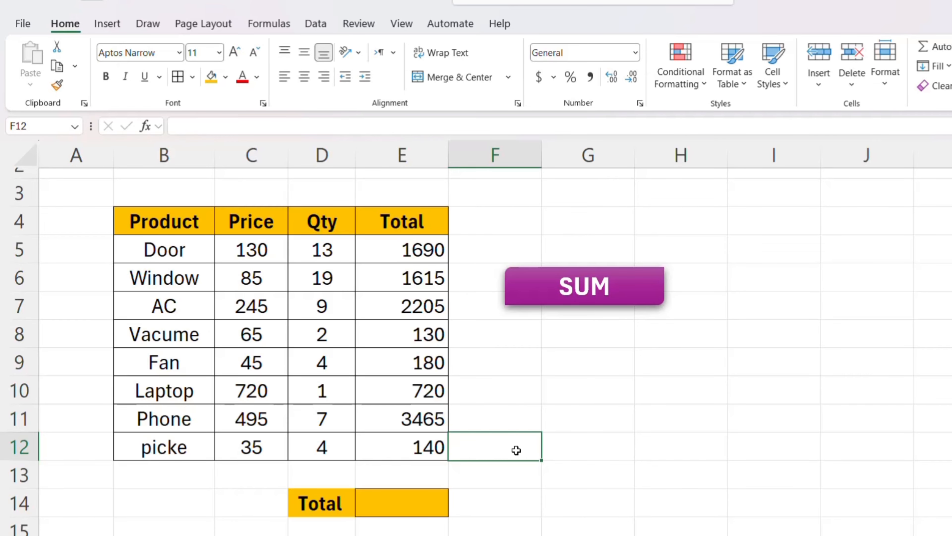
Calculate the grand total in E14 with a SUM formula over the product totals E5:E12.
click(426, 492)
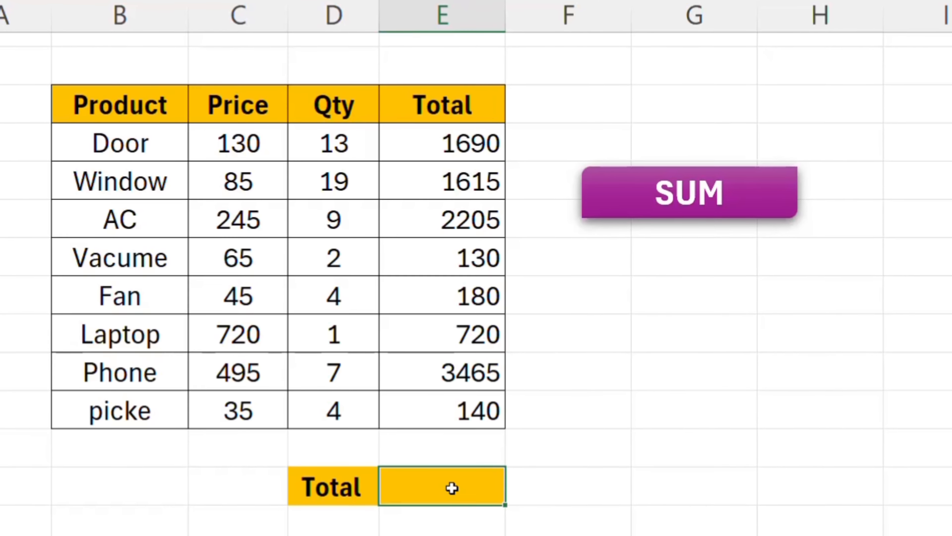
text(==)
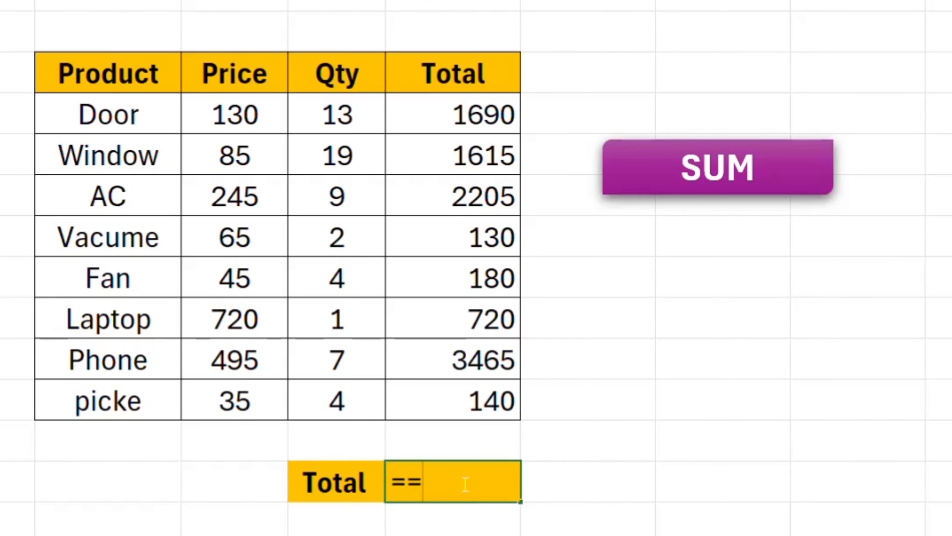
key(BackSpace)
text(su)
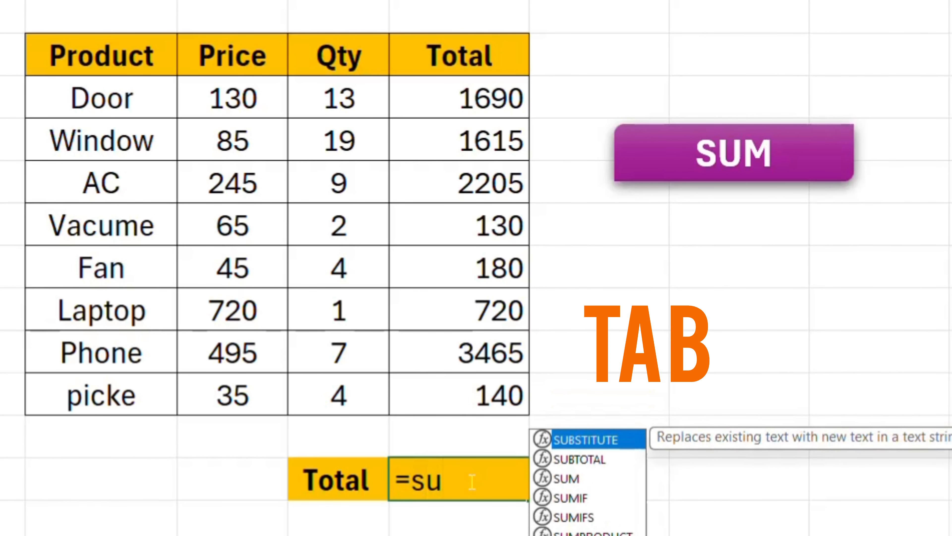
text(m)
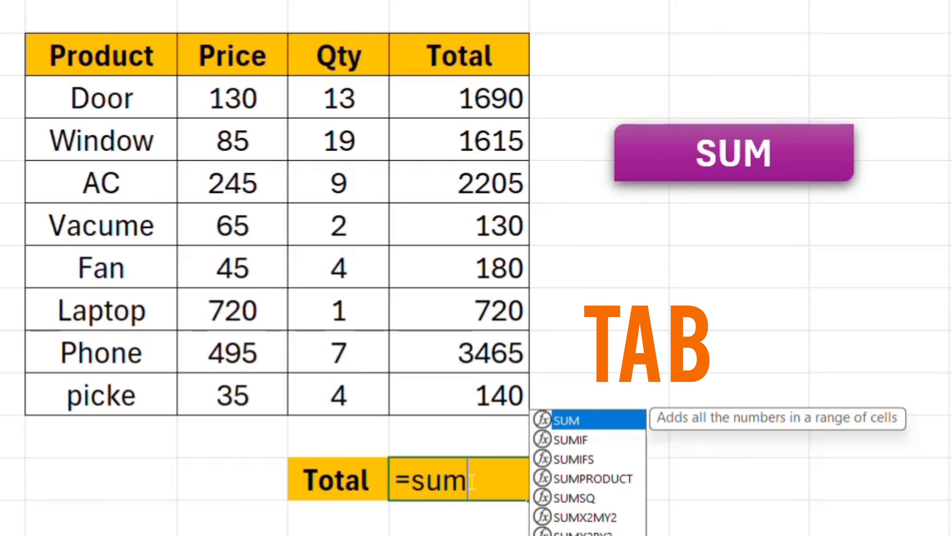
key(Tab)
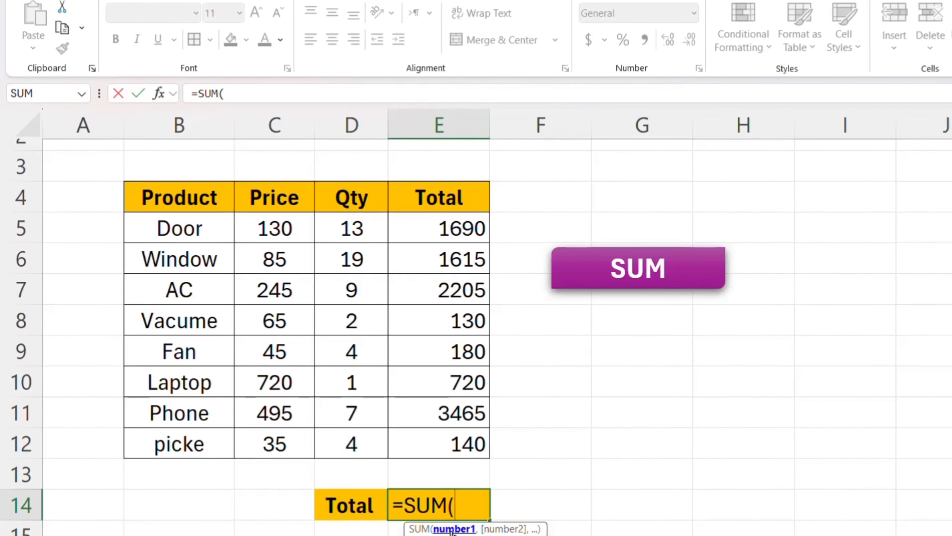
click(449, 224)
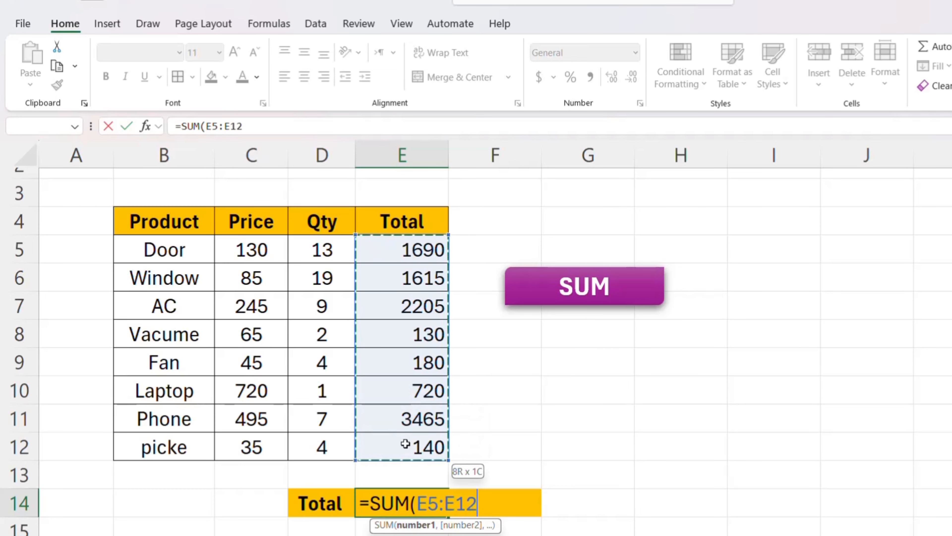
key(Return)
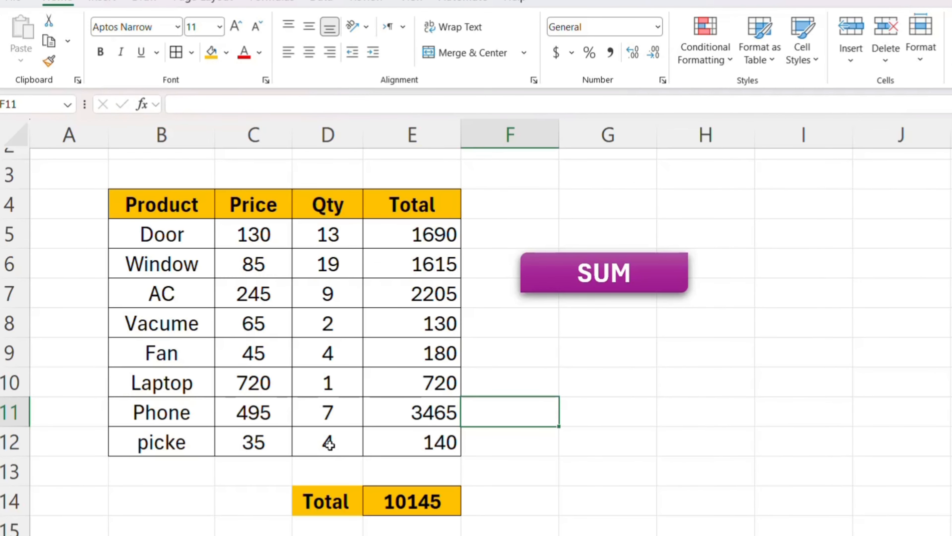
Set the quantity of the picke product in D12 to 5.
double_click(323, 451)
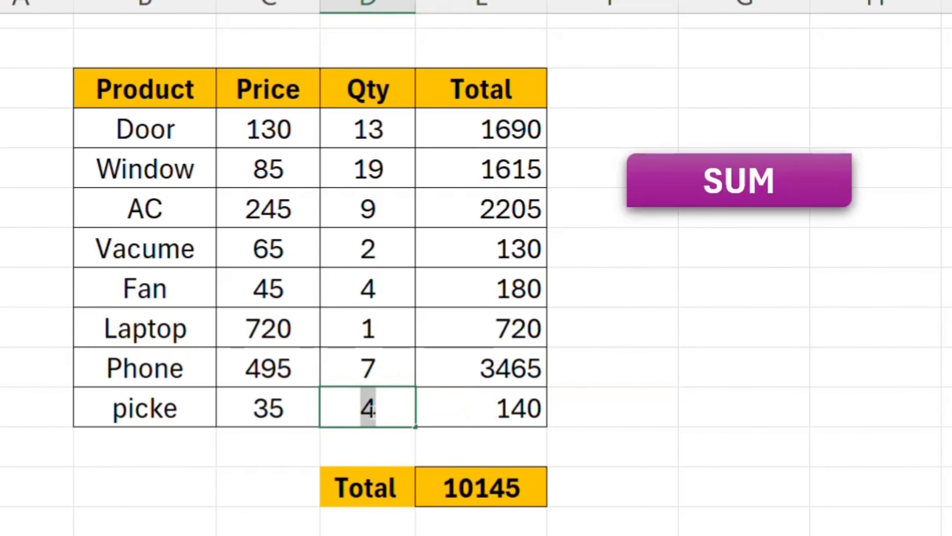
text(5)
click(787, 441)
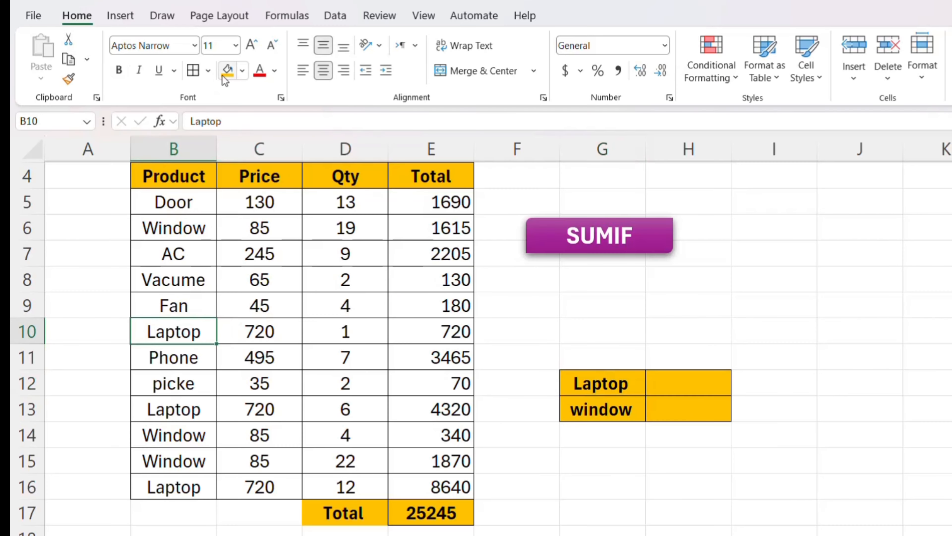
Highlight the three Laptop cells B10, B13 and B16 in the Product column with the orange fill.
click(227, 69)
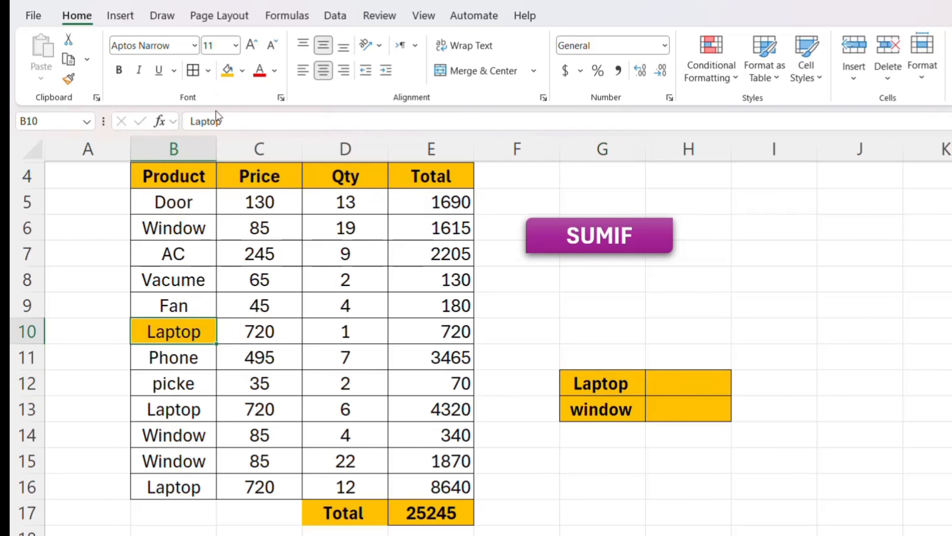
click(170, 416)
click(228, 70)
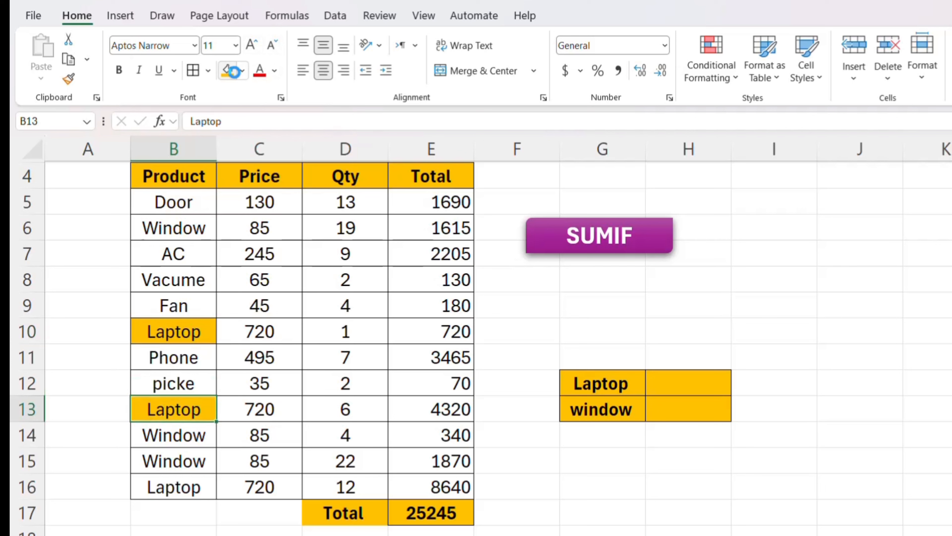
click(184, 485)
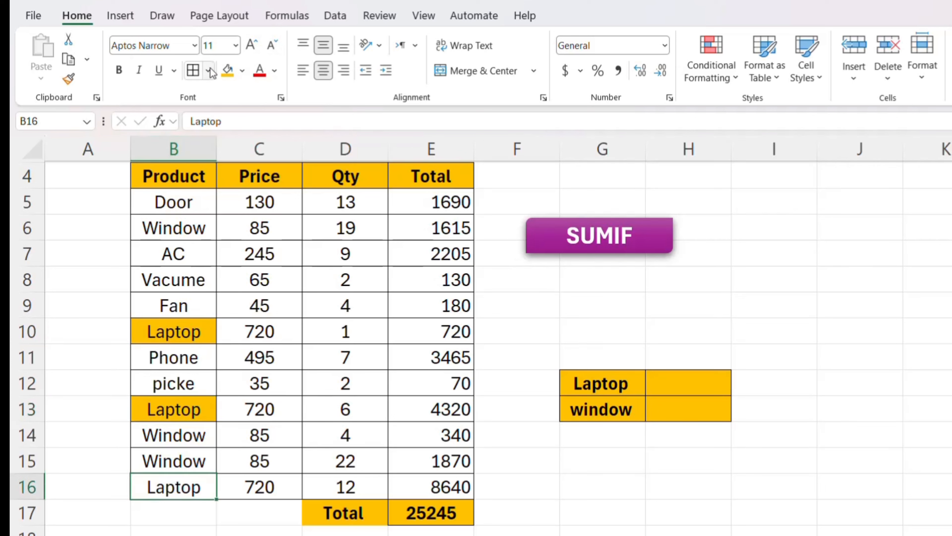
click(227, 70)
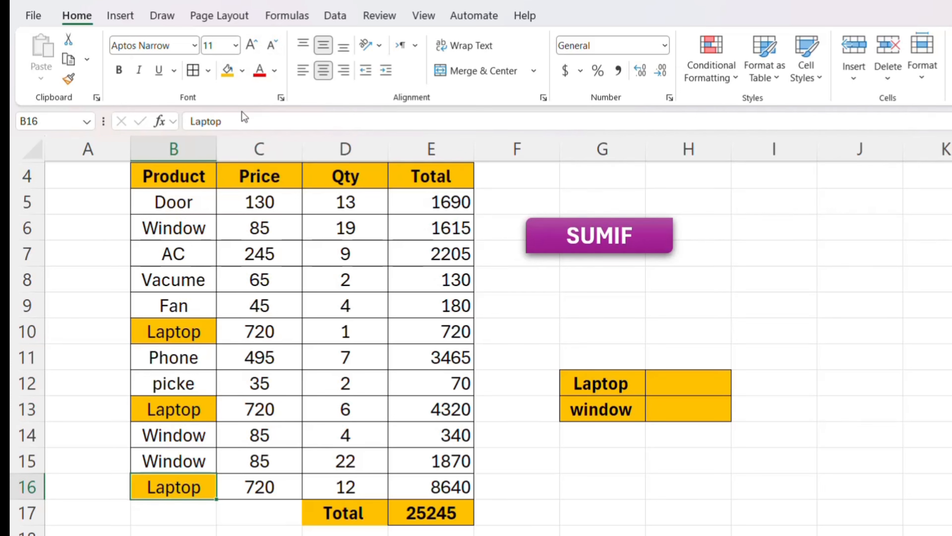
click(430, 322)
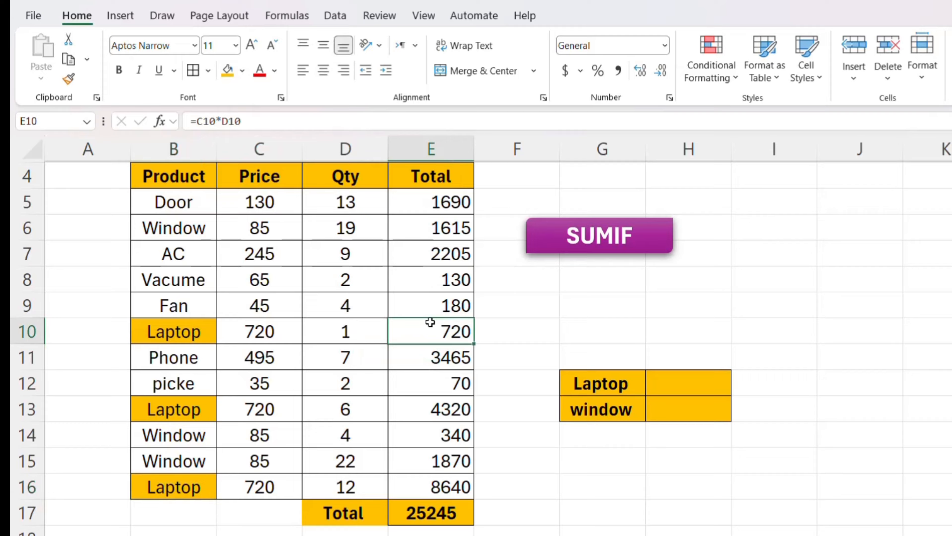
click(407, 416)
click(408, 494)
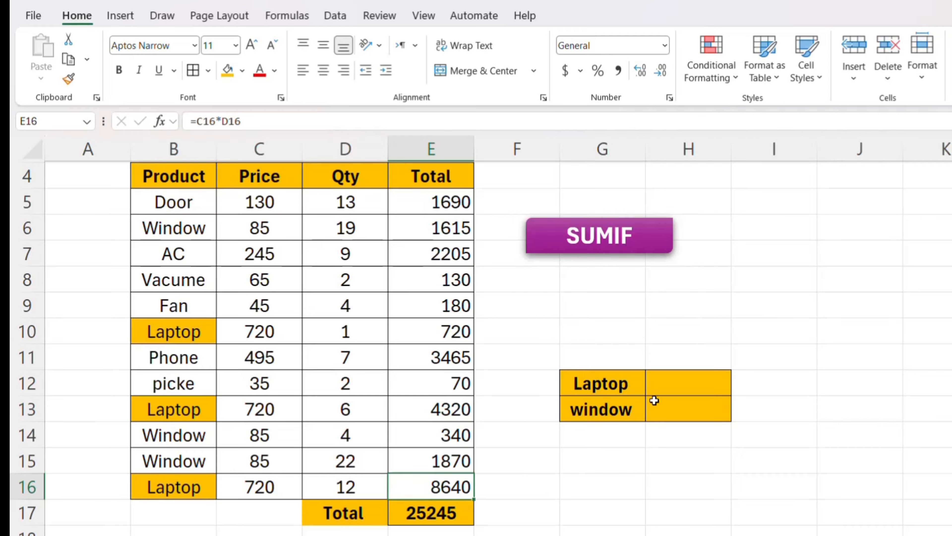
Begin a SUMIF formula in H12 beside the Laptop label, with the product names B5:B16 as its range.
click(680, 380)
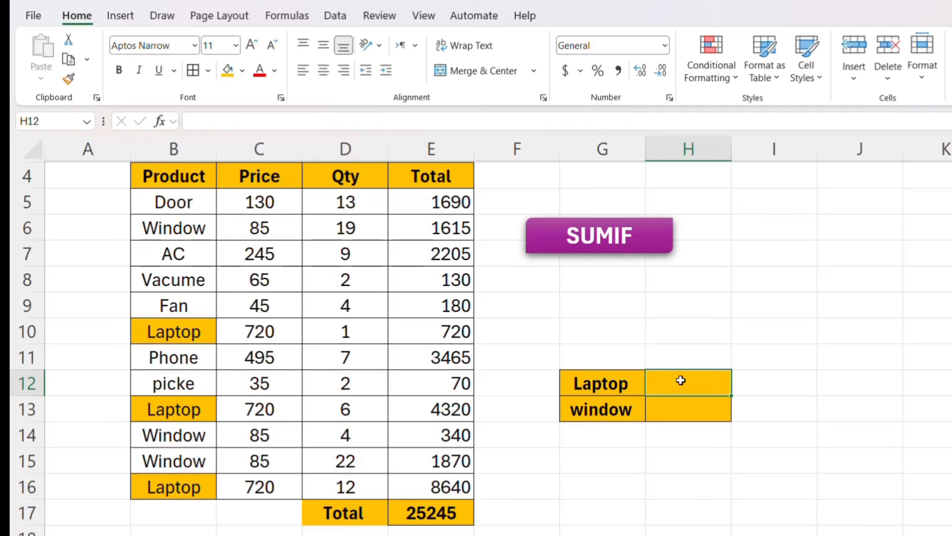
text(=sum)
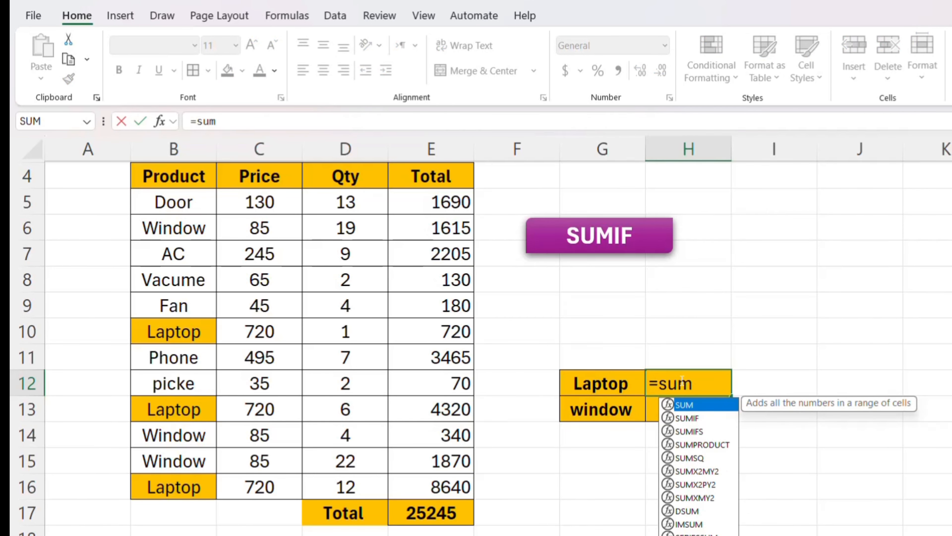
text(if)
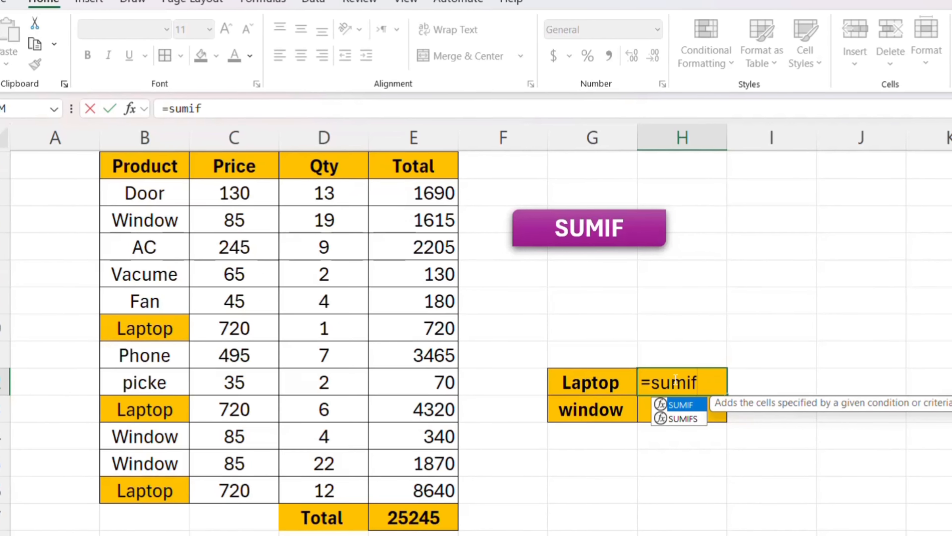
key(Tab)
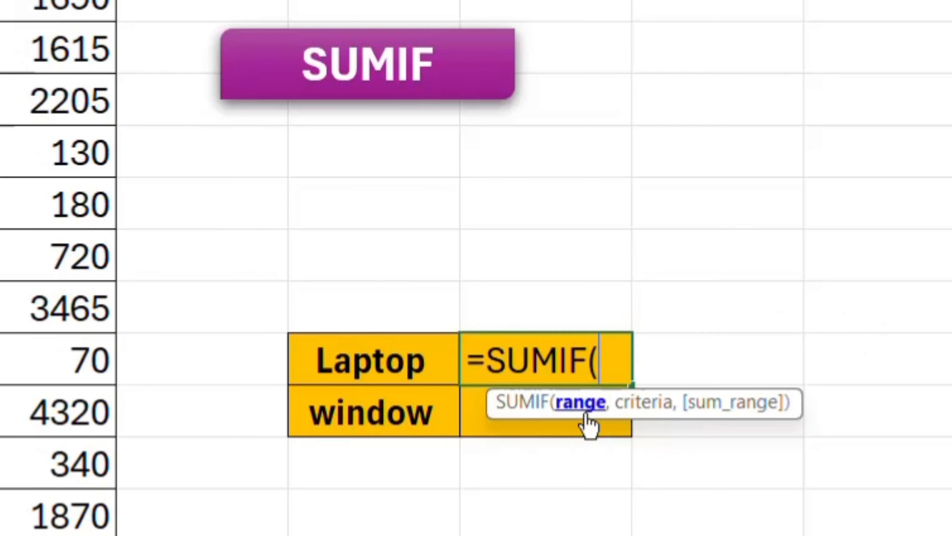
click(179, 208)
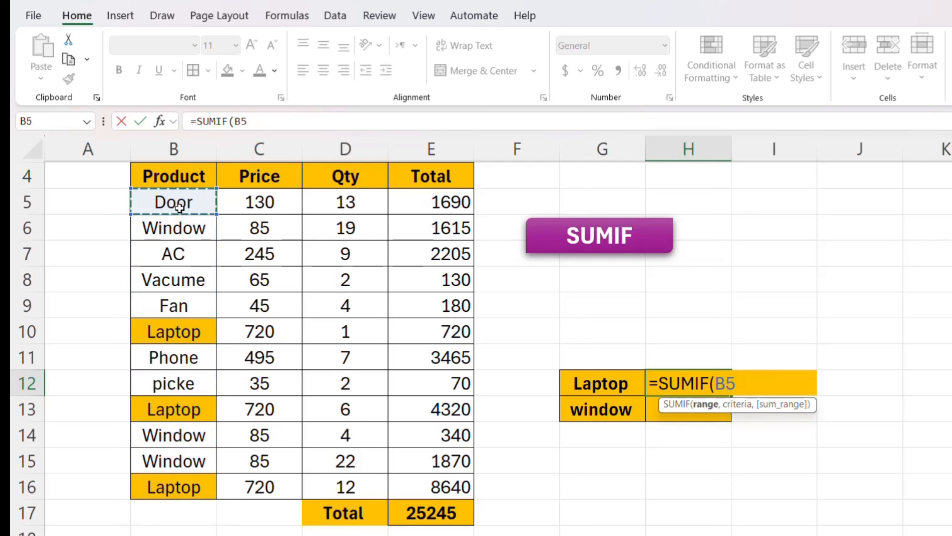
drag(179, 207, 171, 480)
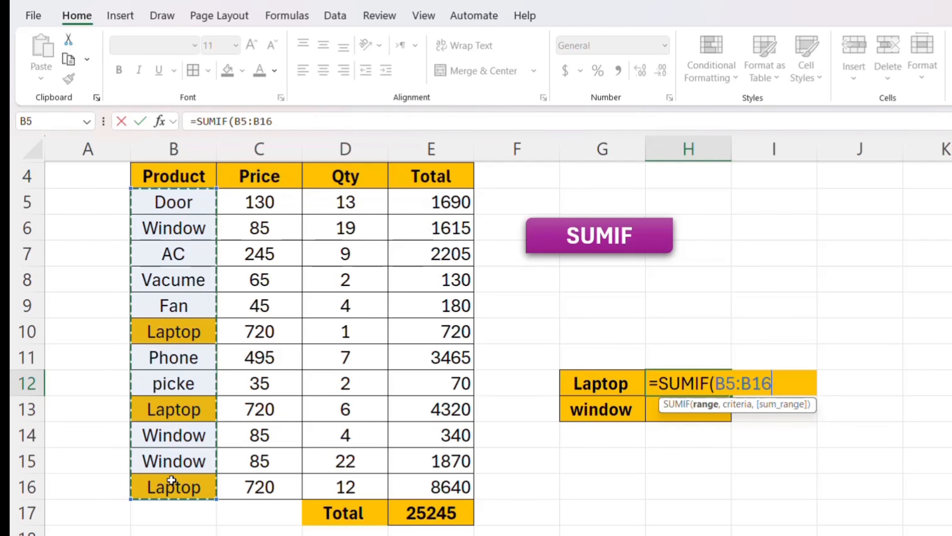
text(,)
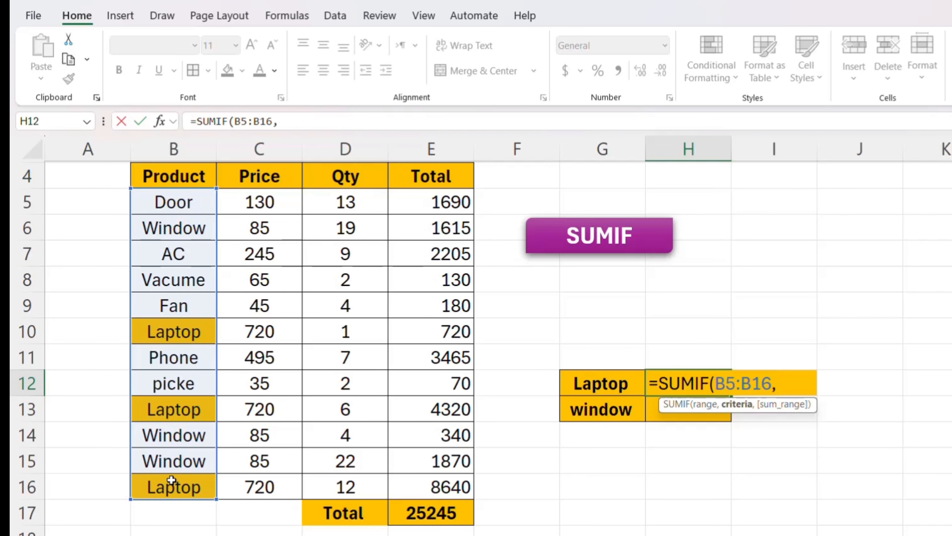
Complete the SUMIF formula in H12 with the criterion "Laptop" and the sum range E5:E16.
text("La)
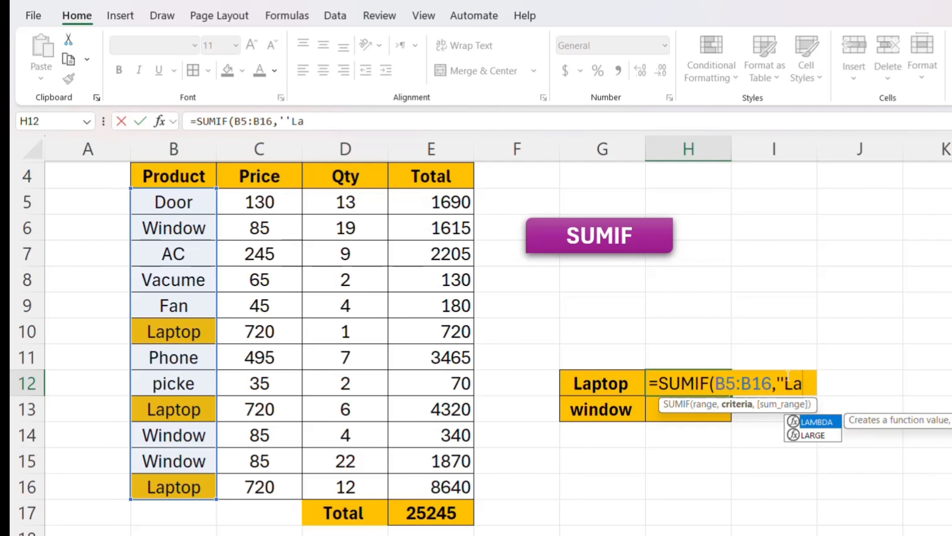
text(ptp)
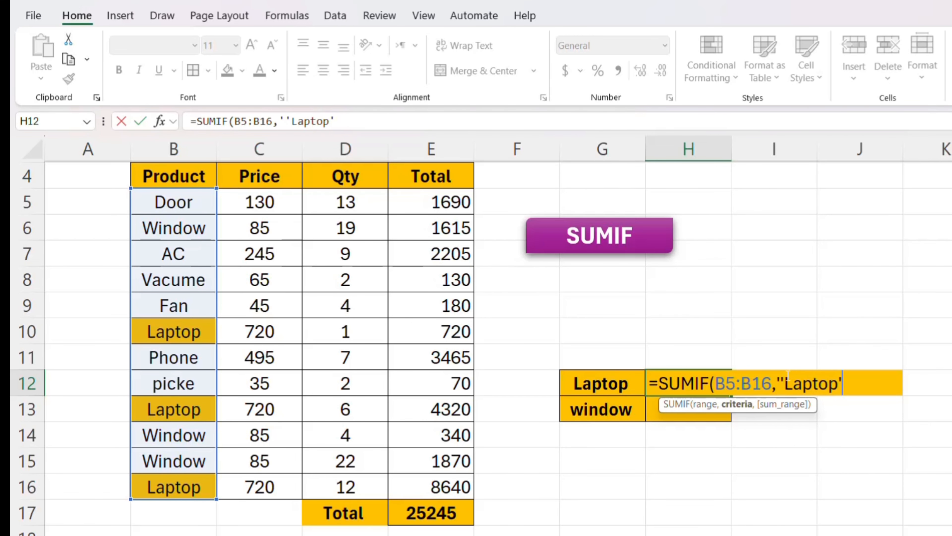
text(",)
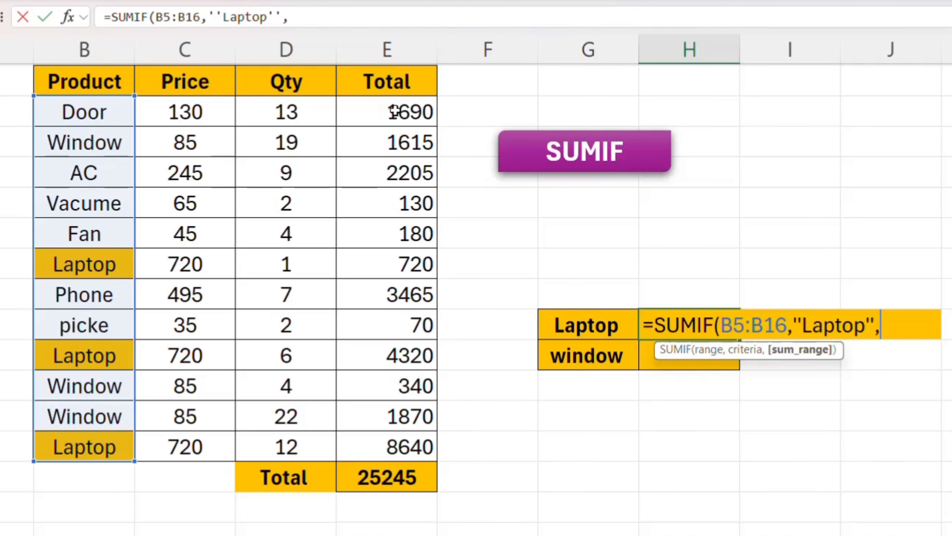
drag(394, 111, 383, 453)
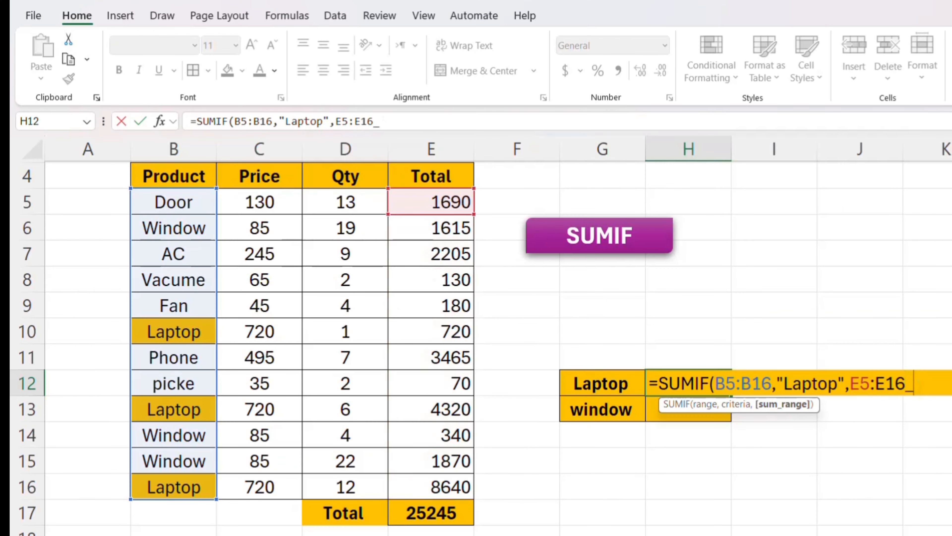
text())
key(Return)
Add the three Laptop totals manually in G10 with the formula =E10+E13+E16.
click(603, 331)
text(=)
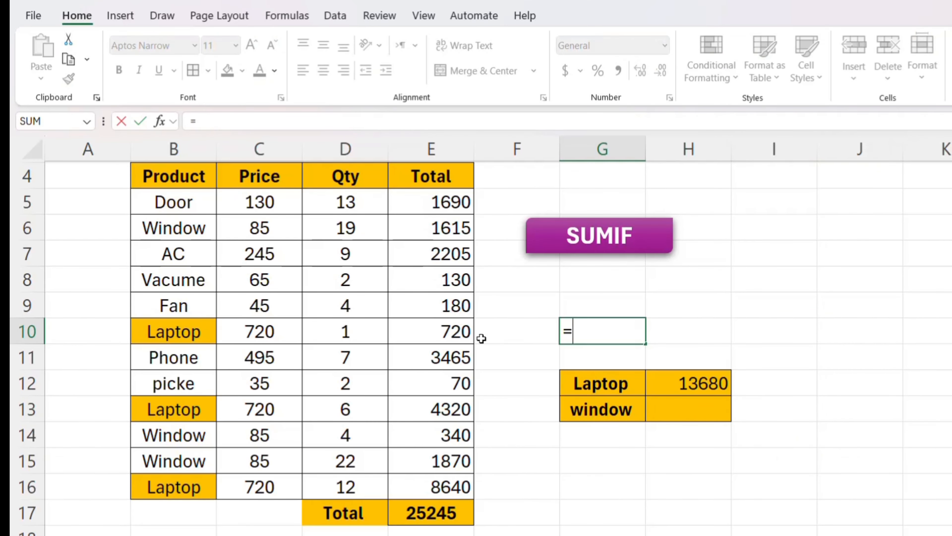
click(420, 331)
text(+E)
key(BackSpace)
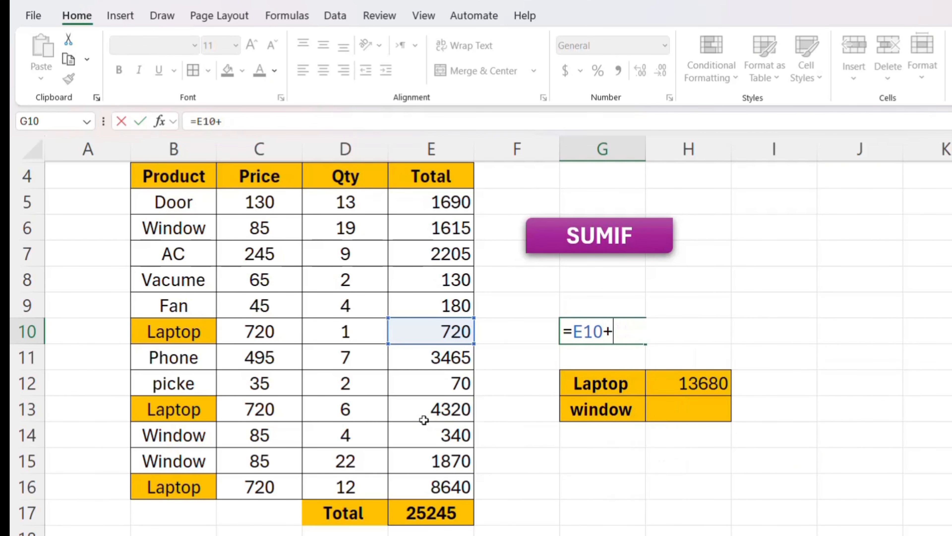
click(423, 411)
text(+)
click(409, 484)
key(Return)
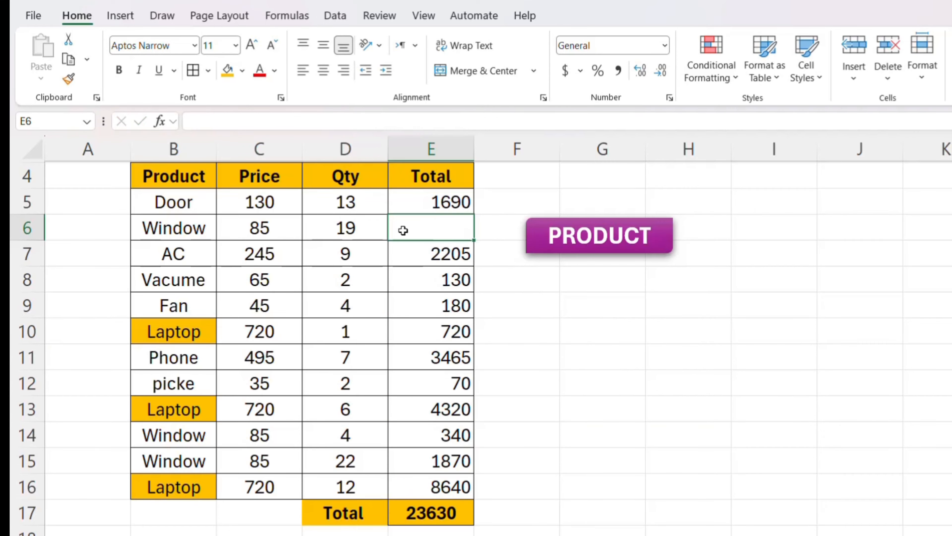
Begin a PRODUCT formula in E6 with the Window price C6 as its first argument.
text(=PRODUCT()
click(262, 231)
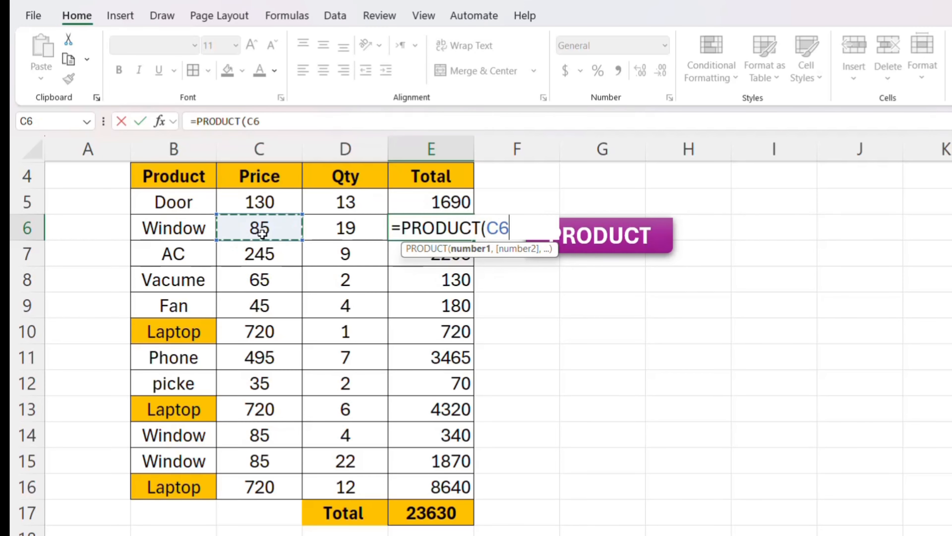
mouse_move(262, 233)
mouse_down()
mouse_move(326, 222)
mouse_move(276, 228)
mouse_up()
text(,)
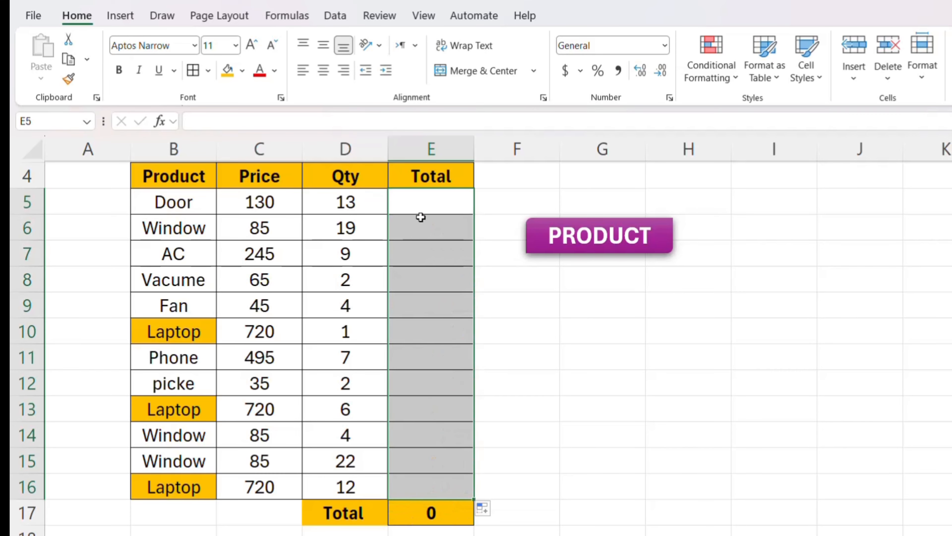
Calculate the Door total in E5 by multiplying price by quantity with =C5*D5.
click(423, 200)
text(=)
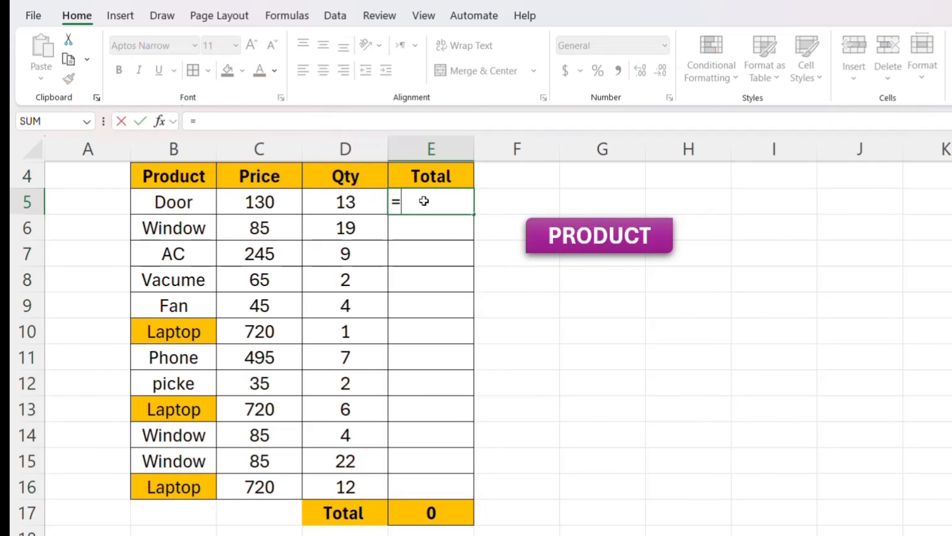
click(276, 207)
text(*)
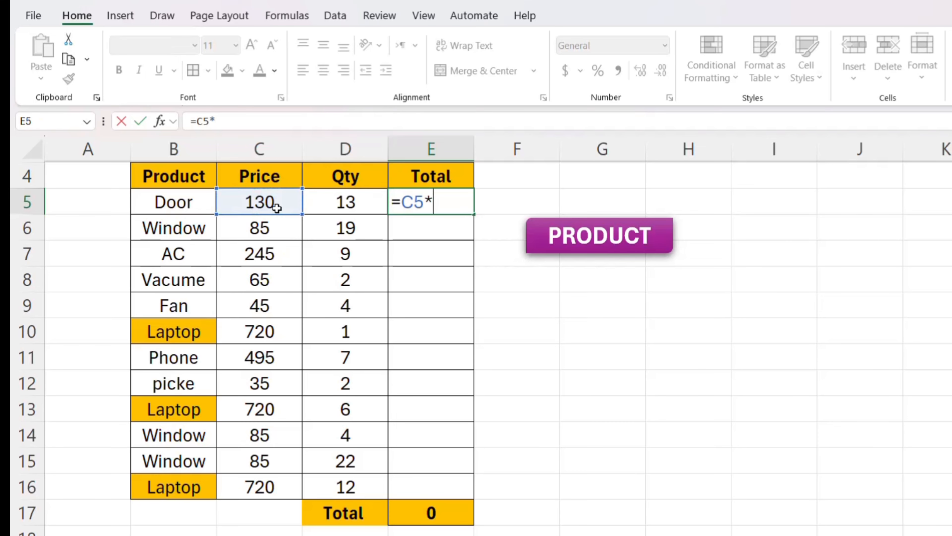
click(321, 202)
key(Return)
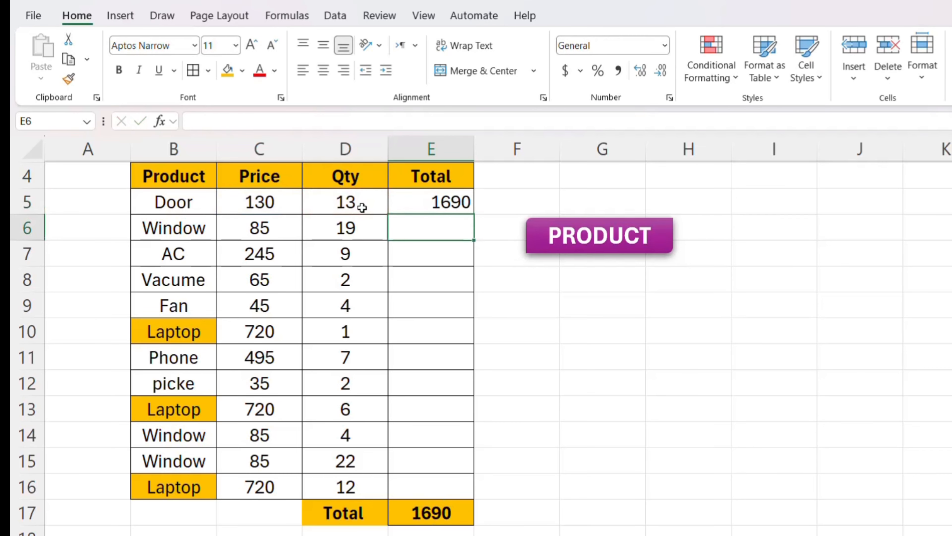
Fill the multiplication formula from E5 down the Total column to E16.
click(453, 198)
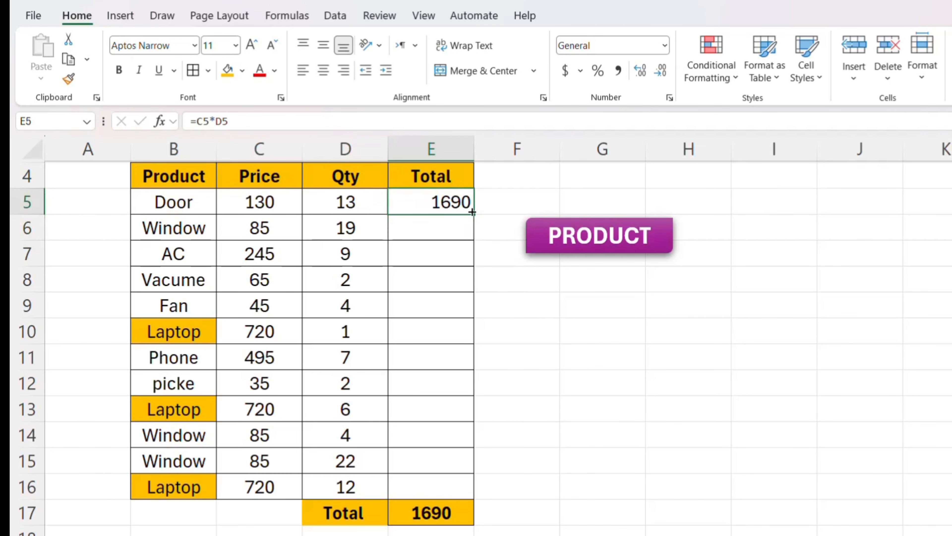
drag(472, 212, 453, 490)
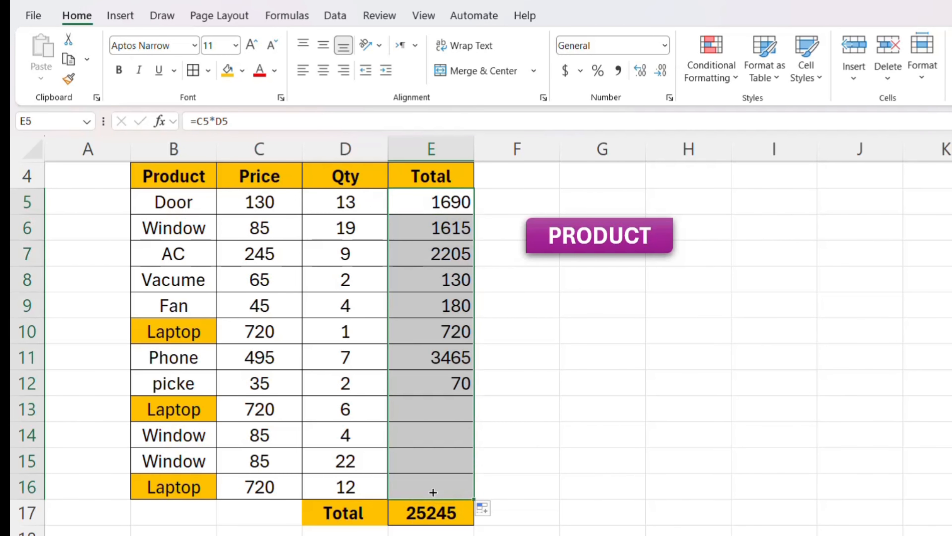
click(615, 437)
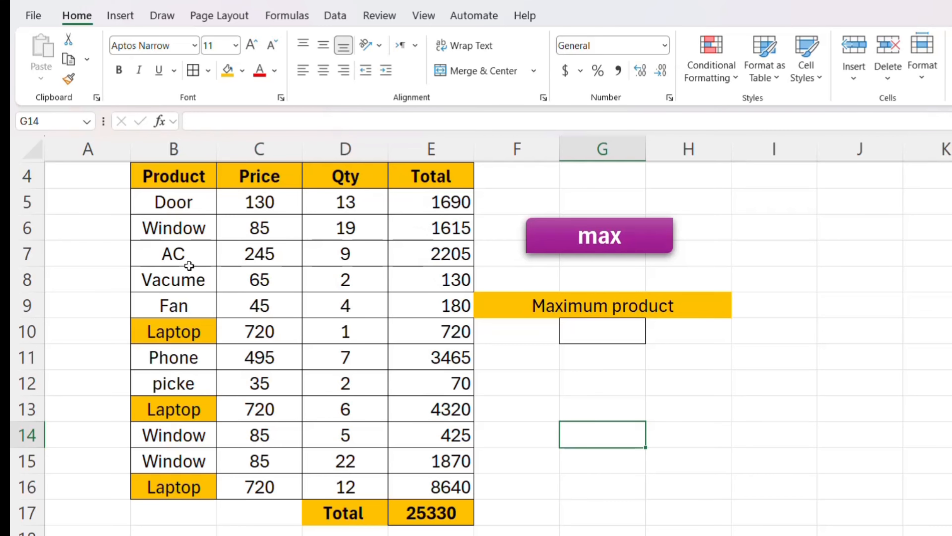
Enter a MAX formula over E5:E16 in G10 beneath the Maximum product heading.
click(587, 330)
text(=max)
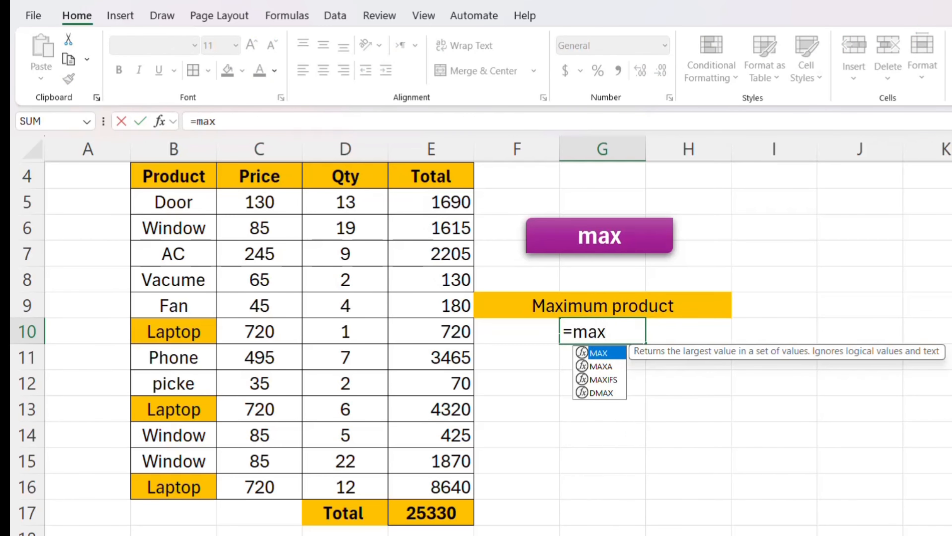
key(Tab)
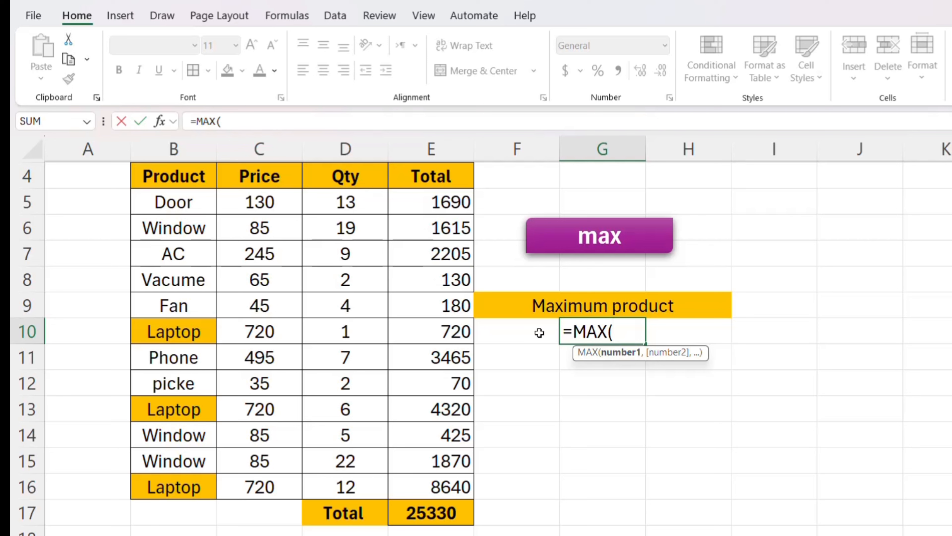
drag(446, 202, 443, 476)
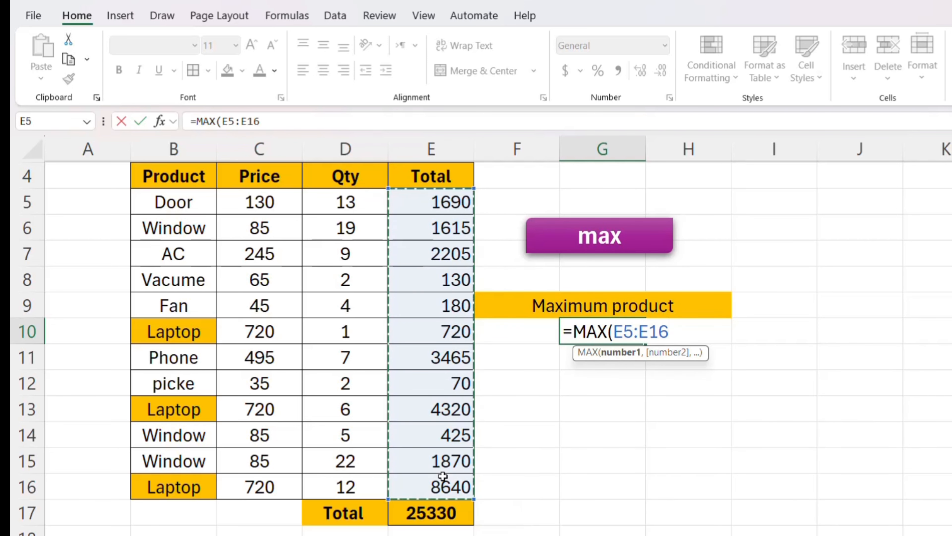
key(Return)
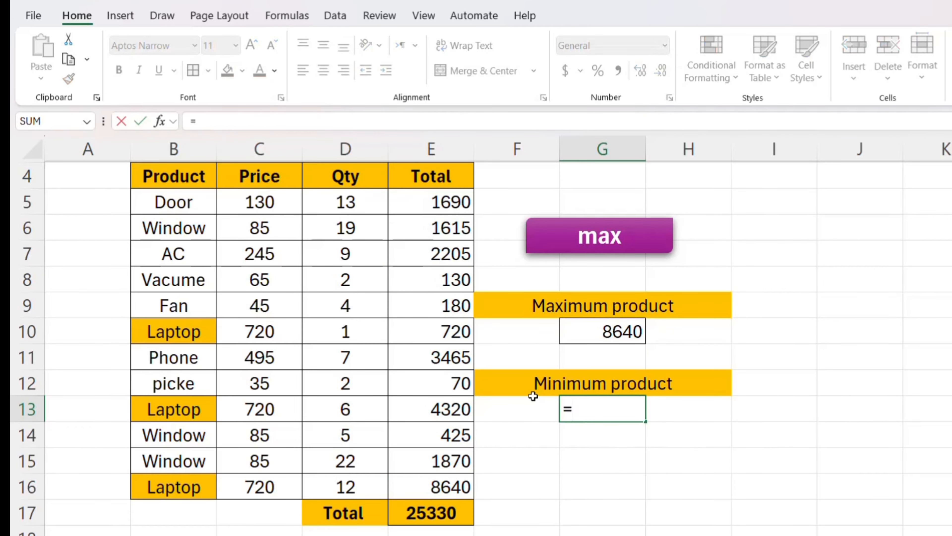
Complete the formula in G13 beneath the Minimum product heading as a MIN over E5:E16.
text(min)
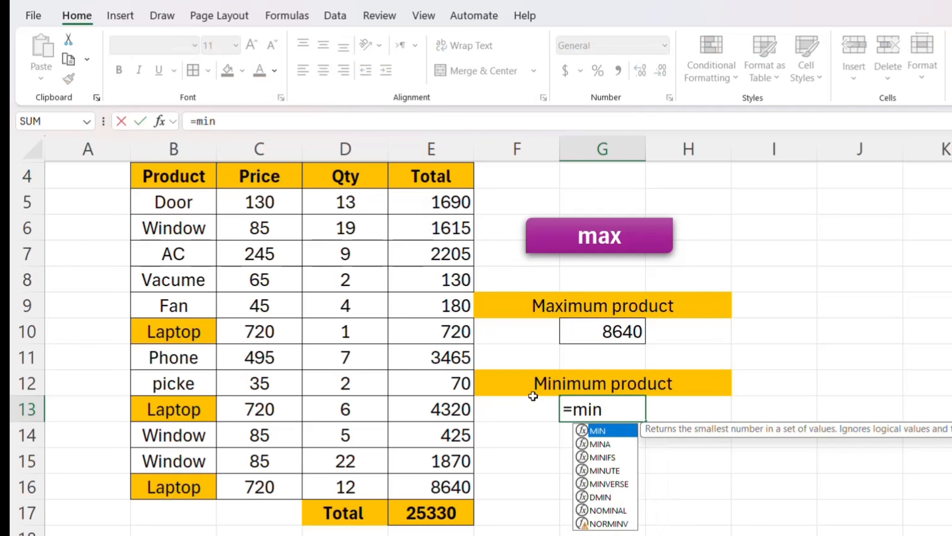
key(Tab)
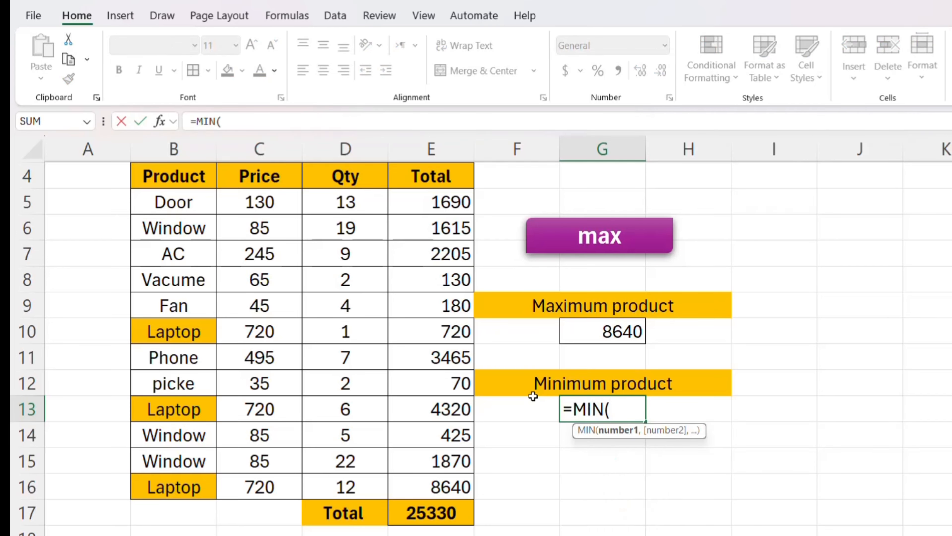
drag(444, 204, 437, 486)
key(Return)
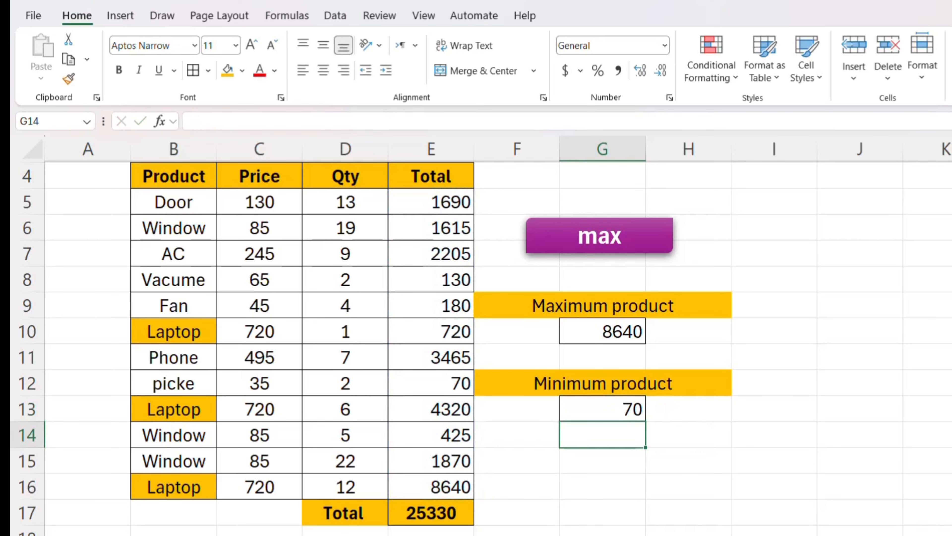
Browse the available functions and categories in the Insert Function dialog from cell H14, and close it without inserting anything.
click(689, 534)
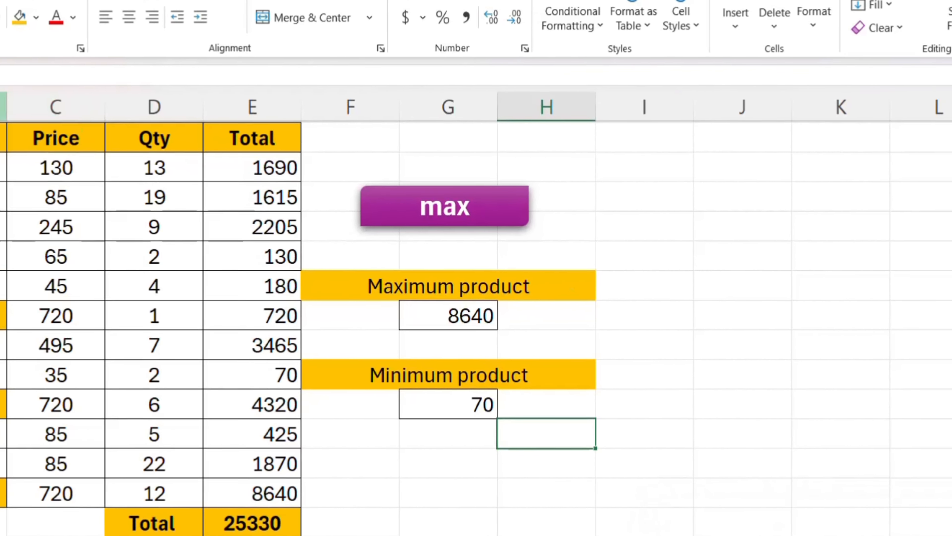
key(shift+F3)
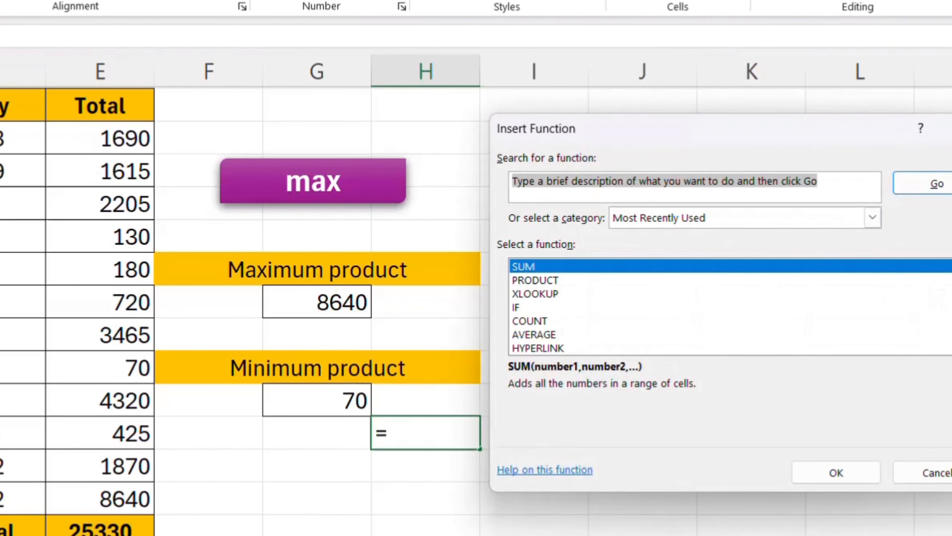
scroll(951, 350, down, 1)
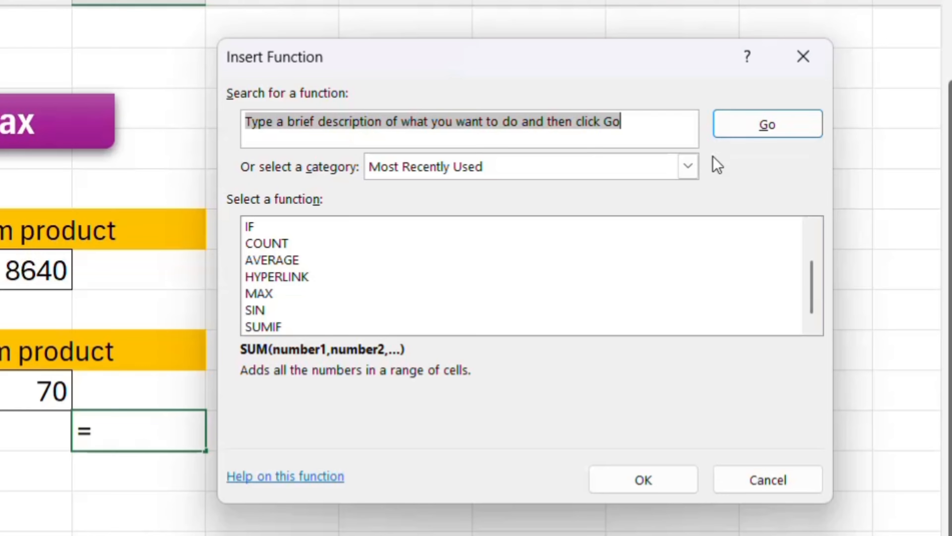
click(688, 166)
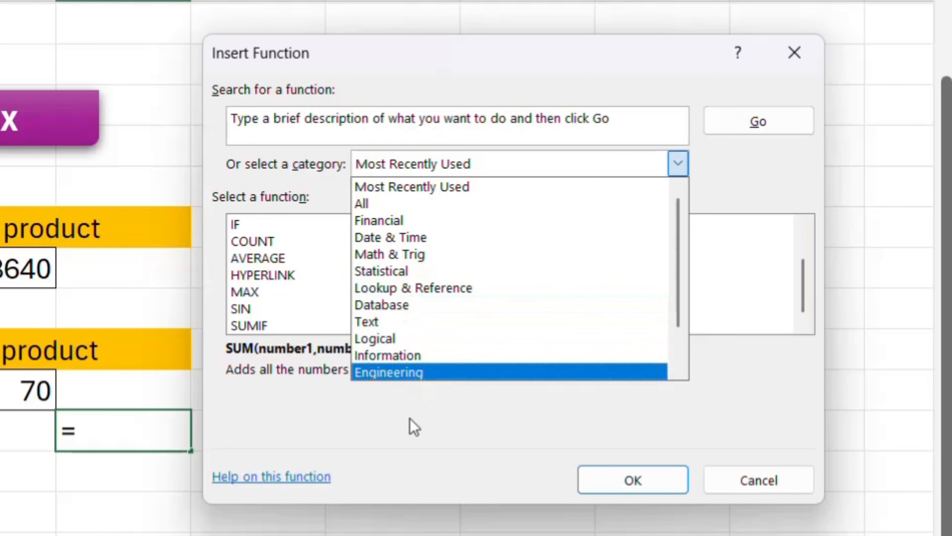
click(415, 425)
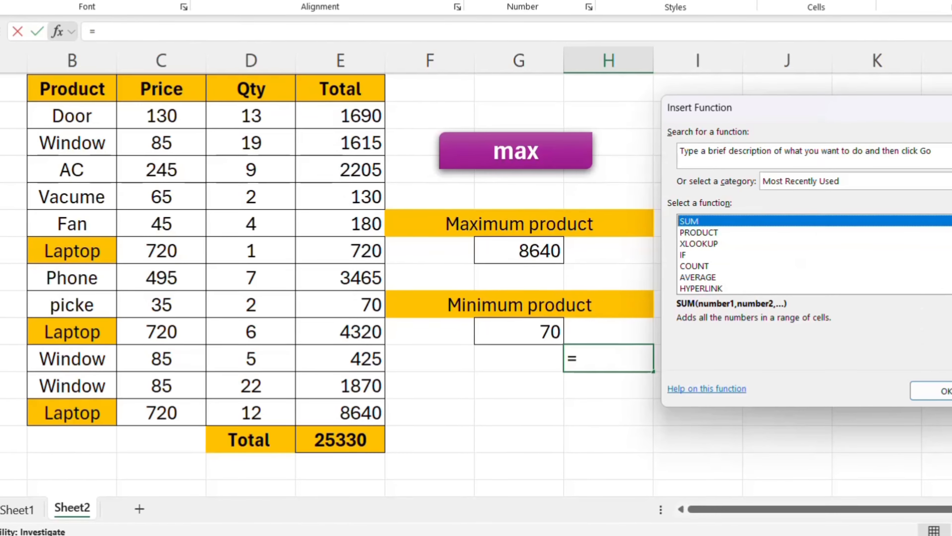
key(Escape)
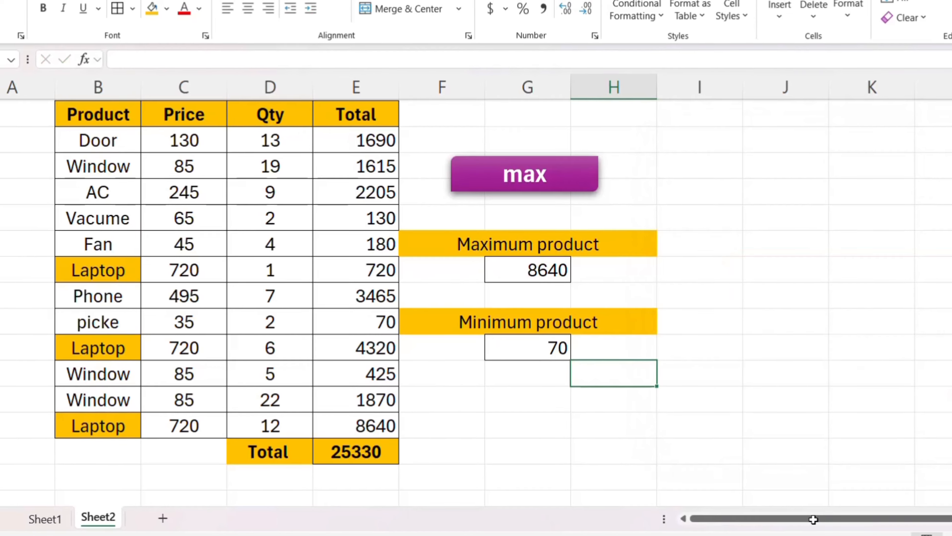